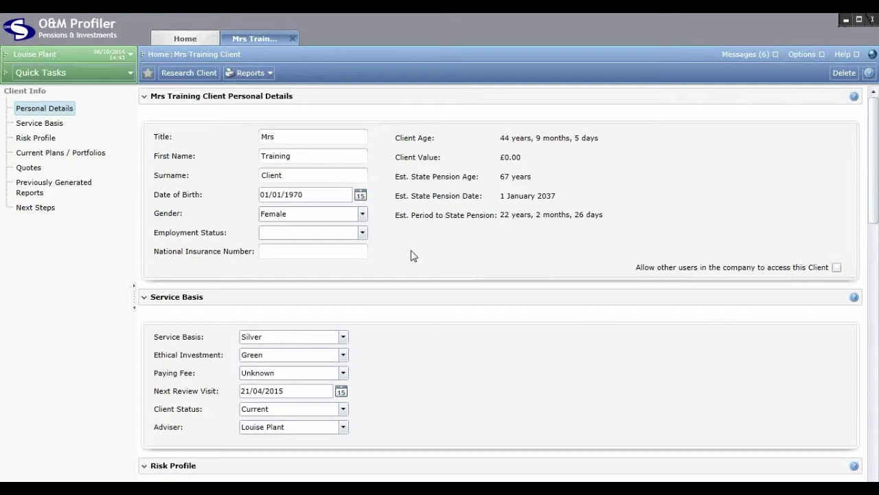
Create a new portfolio from the client's current plans and portfolios section and go to its portfolio details.
left_click(88, 154)
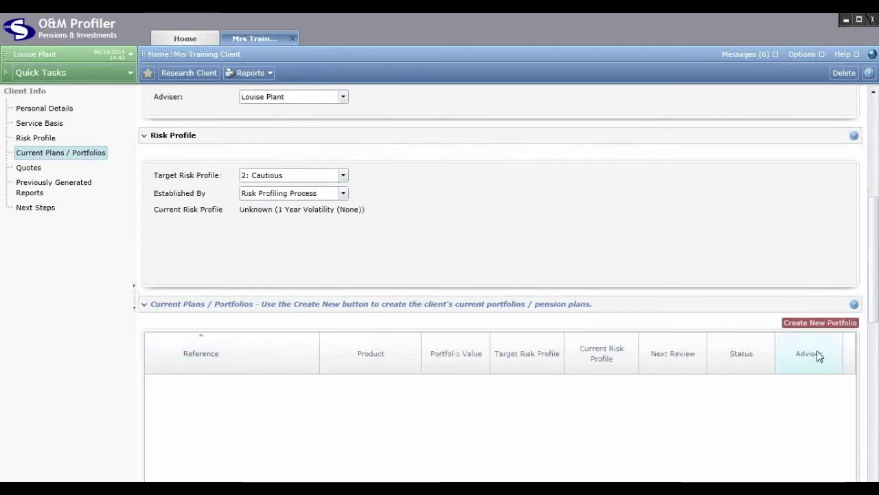
left_click(820, 324)
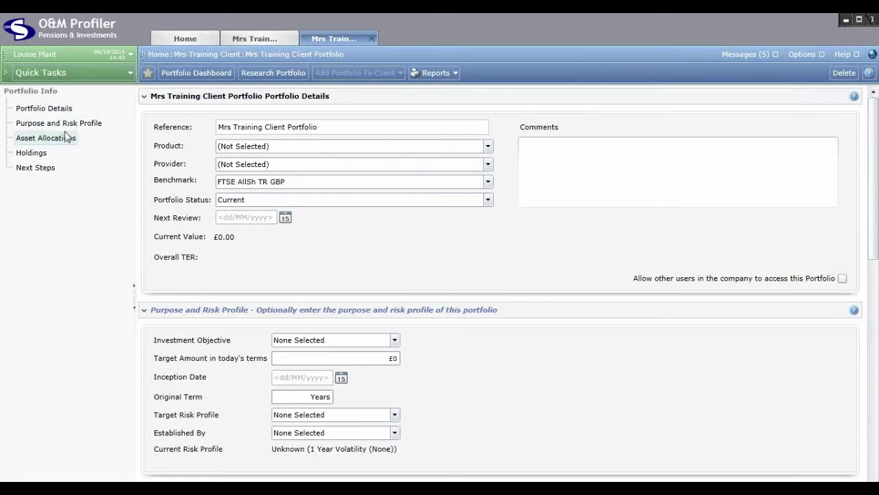
left_click(59, 108)
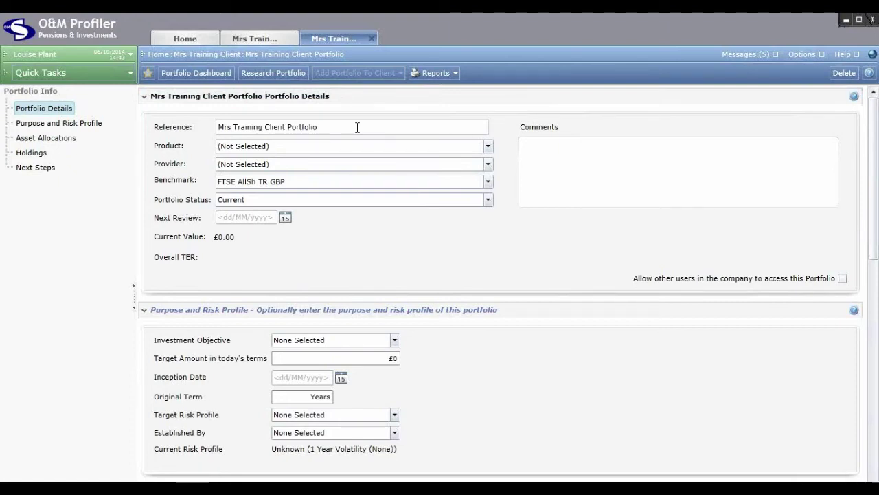
Replace the word "Portfolio" with "Personal Pension" at the end of the portfolio's reference.
left_click(357, 127)
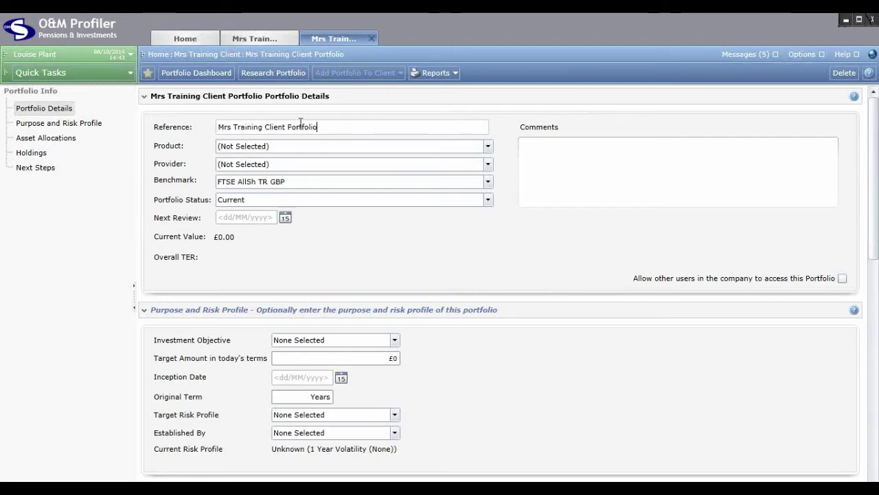
left_click_drag(287, 128, 366, 128)
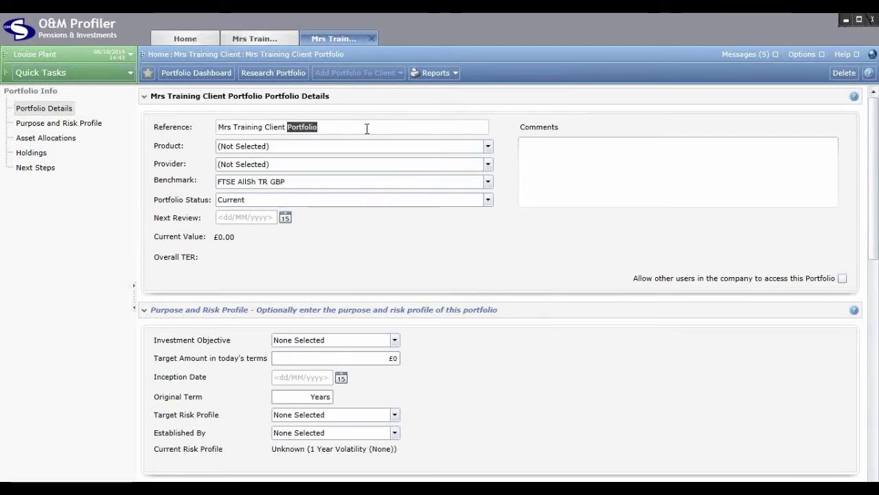
type("Person")
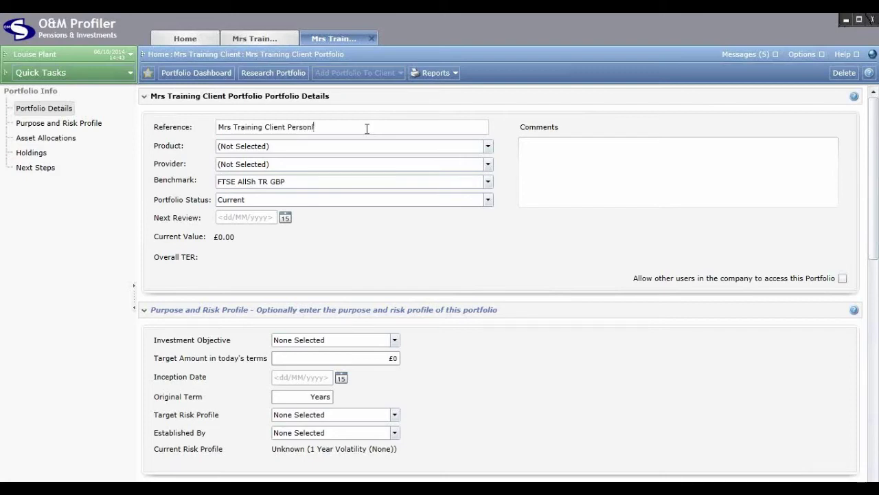
type("al Pension")
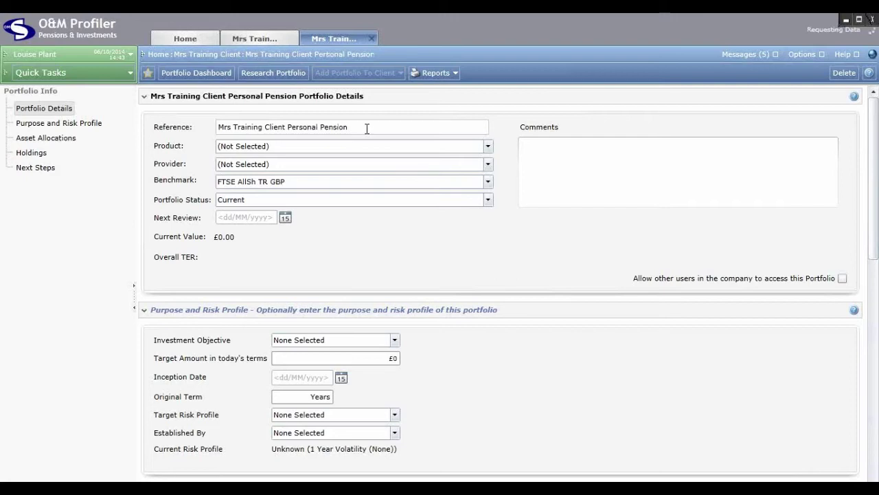
Set the portfolio's product to Personal Pension and its provider to Aviva.
left_click(487, 147)
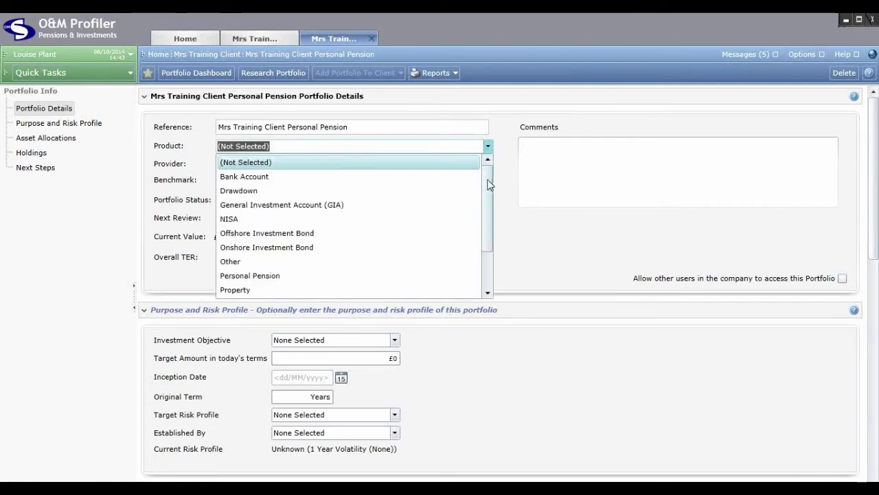
left_click_drag(490, 183, 490, 191)
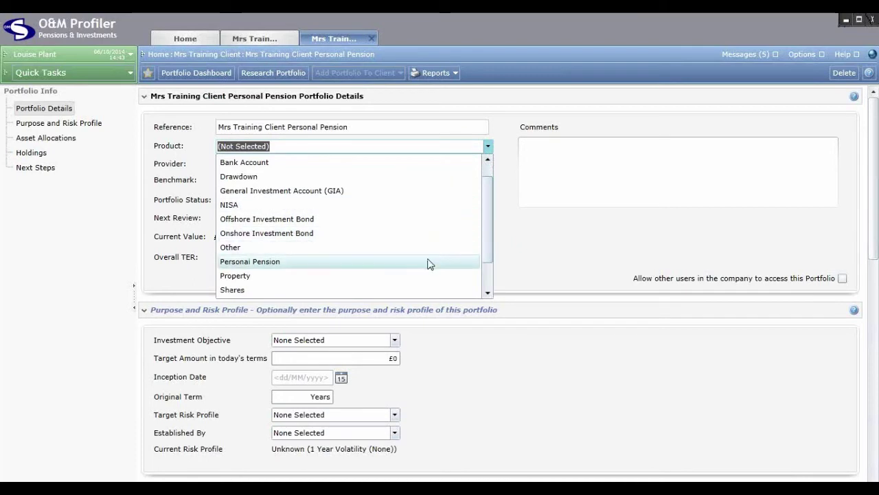
left_click(428, 261)
left_click(488, 165)
scroll(487, 190, "down", 3)
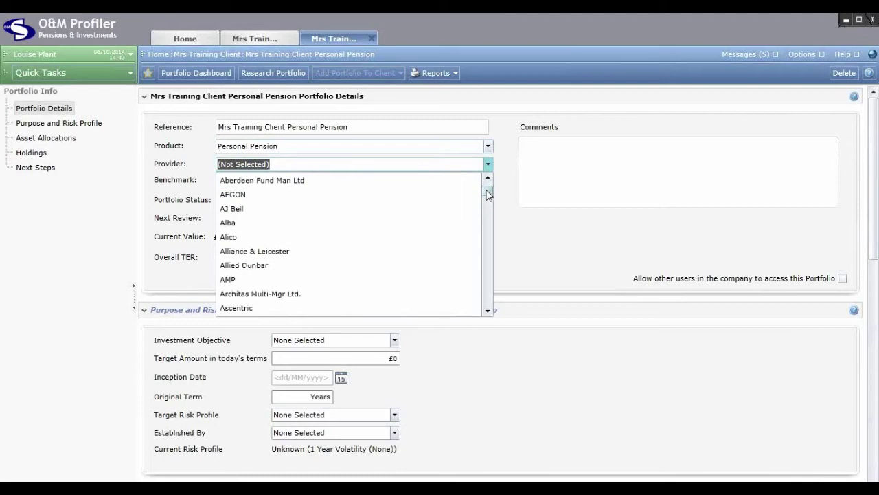
left_click(471, 237)
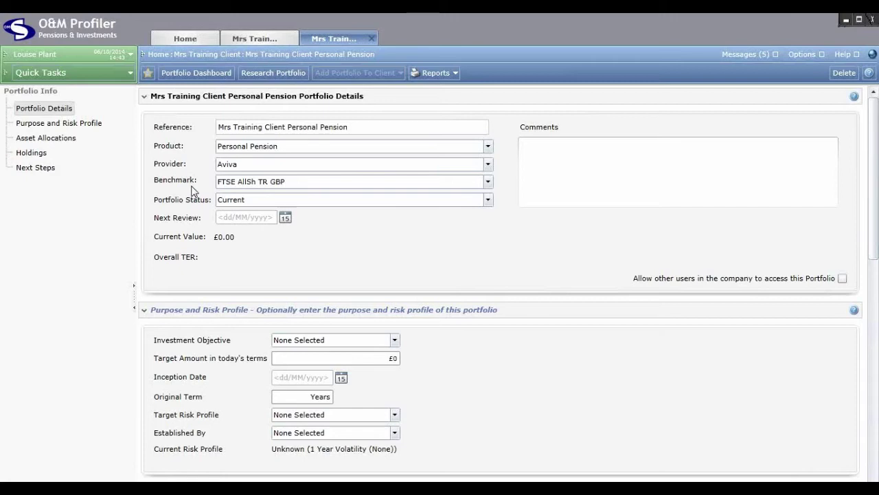
Check the available benchmarks and select Current as the portfolio status.
left_click(489, 183)
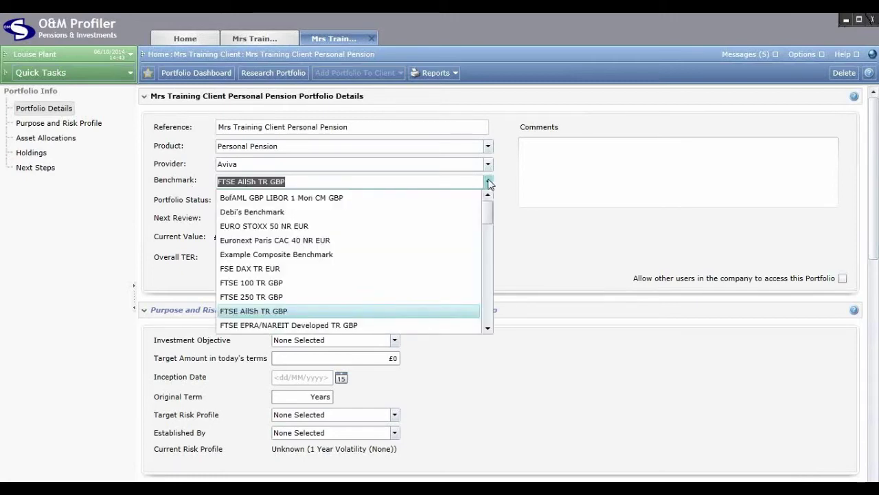
left_click(488, 183)
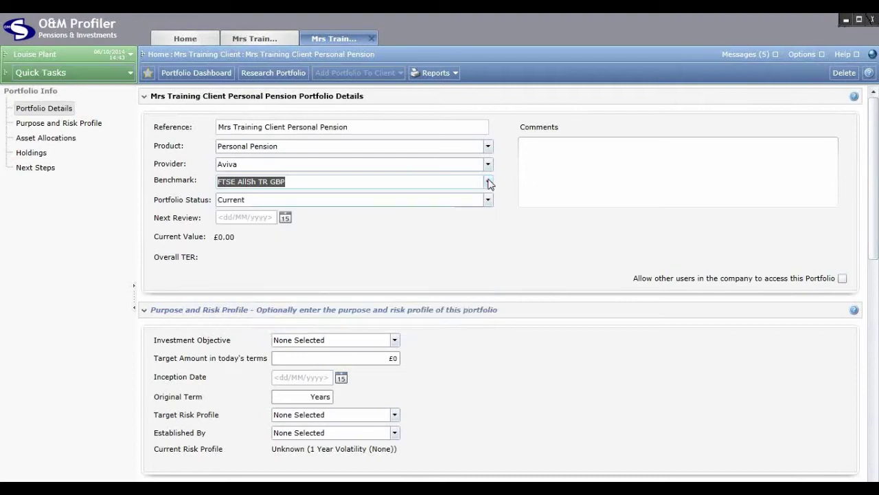
left_click(509, 237)
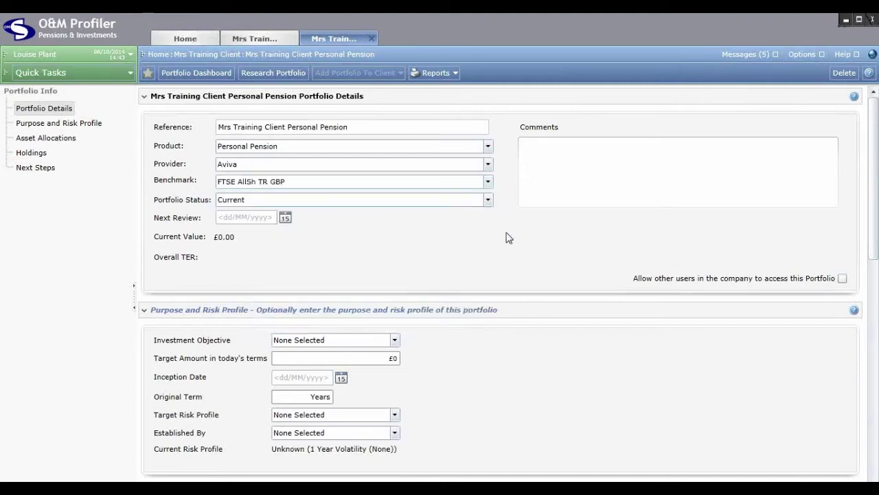
left_click(489, 200)
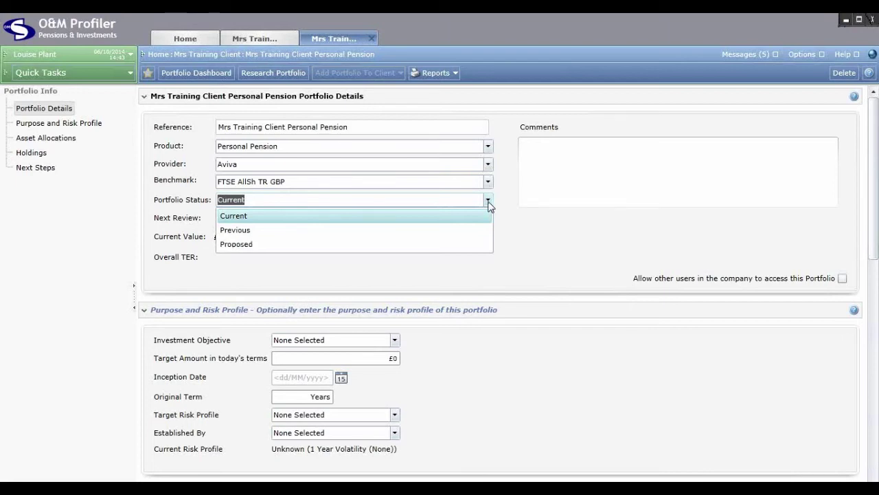
left_click(480, 216)
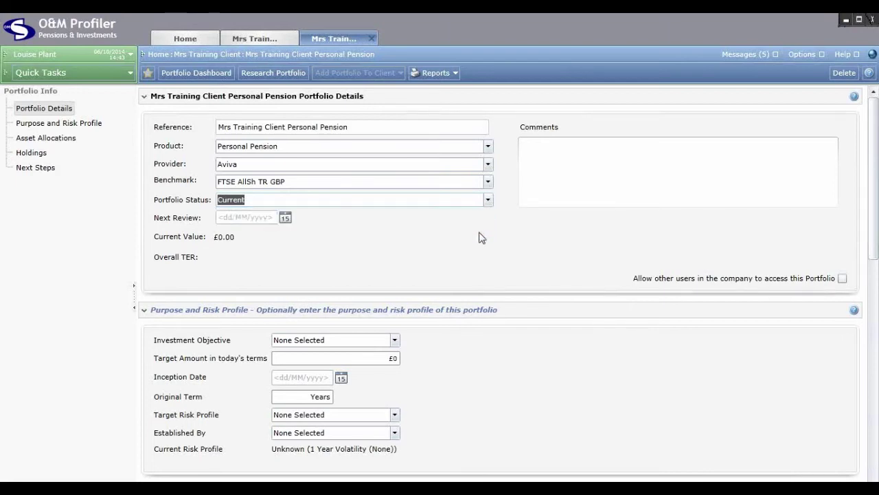
Set the portfolio's next review date to 18/03/2015 using the calendar.
left_click(284, 218)
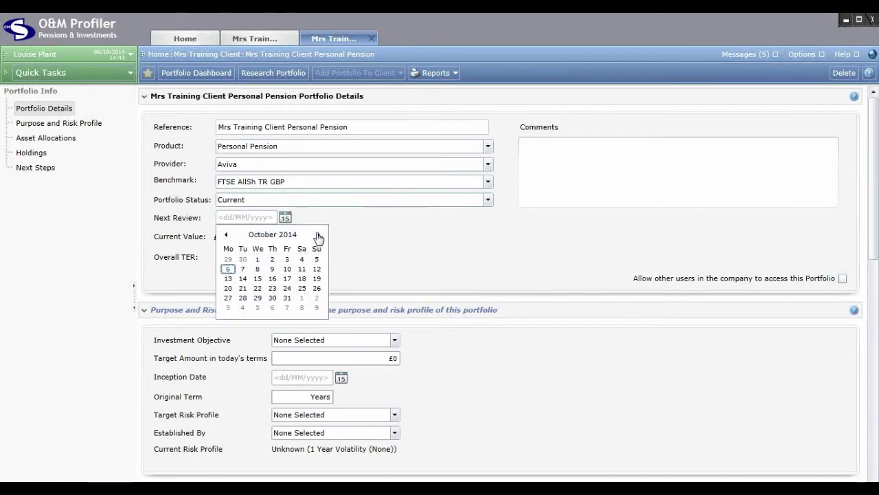
left_click(317, 235)
left_click(317, 234)
left_click(316, 234)
left_click(317, 235)
left_click(317, 234)
left_click(258, 288)
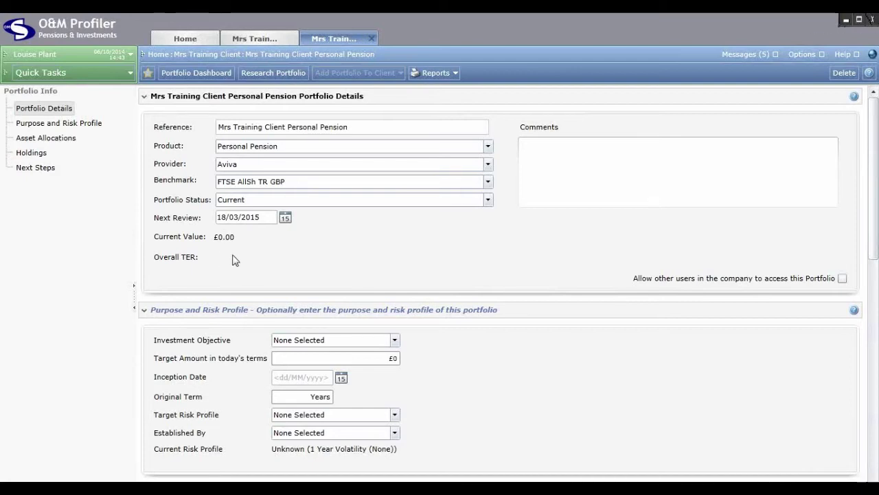
left_click(651, 166)
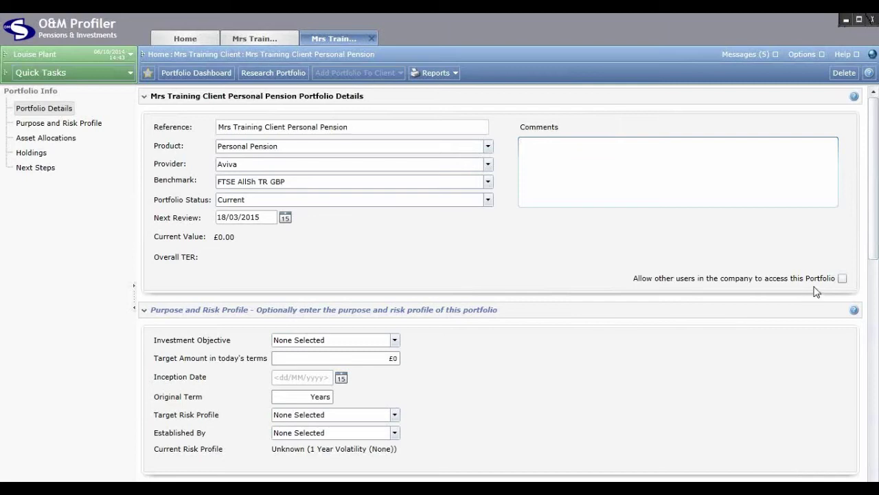
Add a 15% target asset allocation for Equity, Overseas Equity, European Equity.
scroll(876, 248, "down", 1)
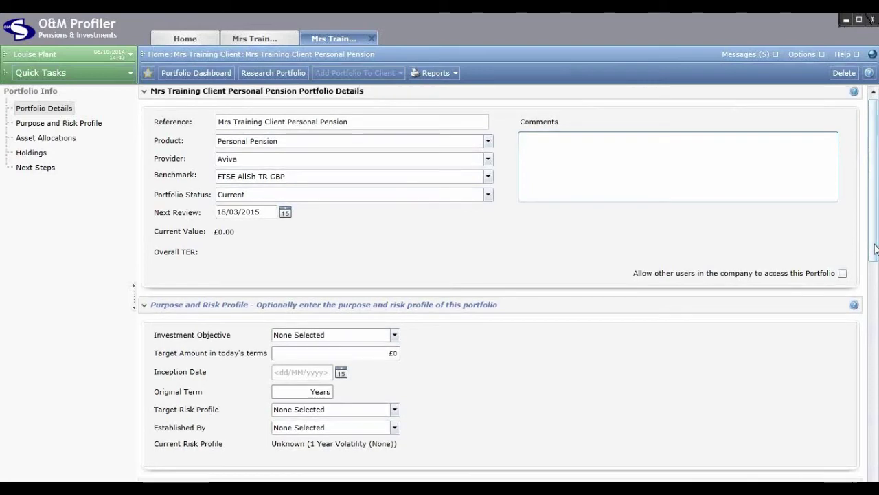
left_click_drag(876, 249, 874, 294)
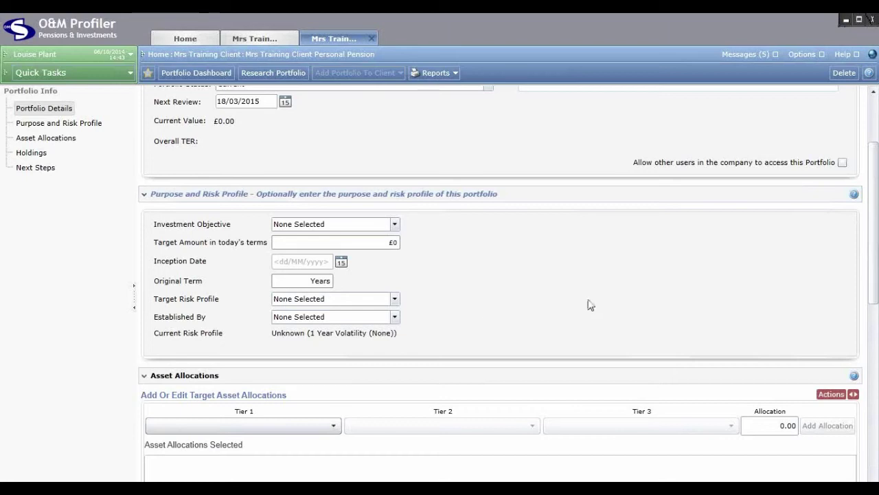
left_click_drag(875, 285, 875, 359)
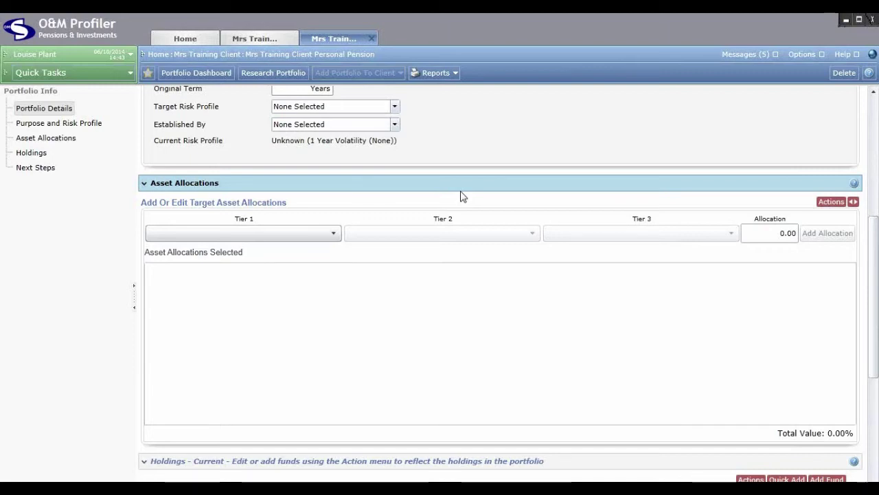
left_click(332, 234)
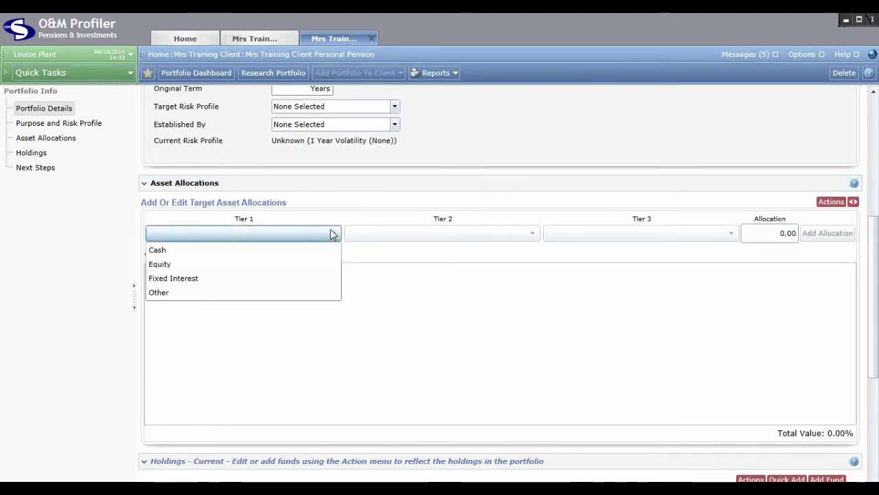
left_click(204, 265)
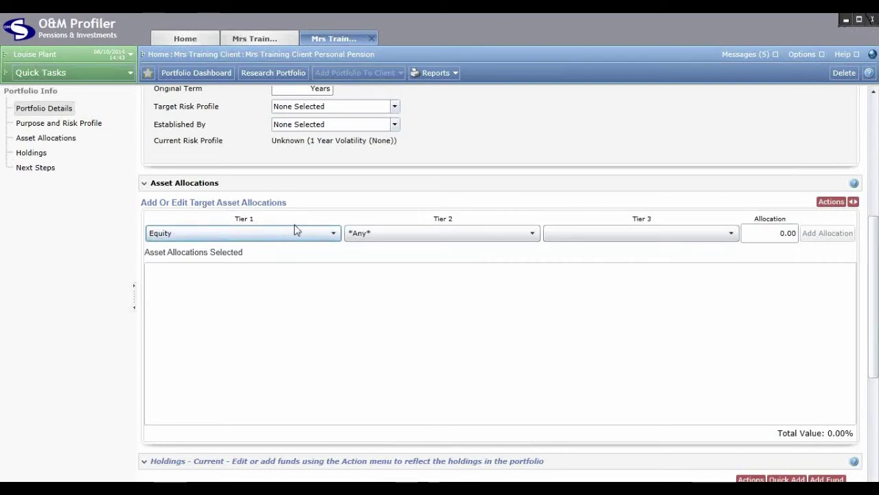
left_click(531, 235)
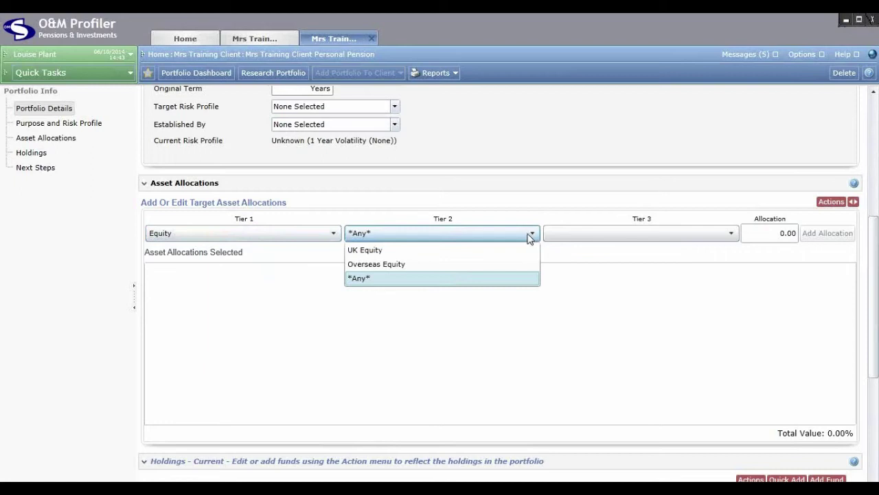
left_click(426, 268)
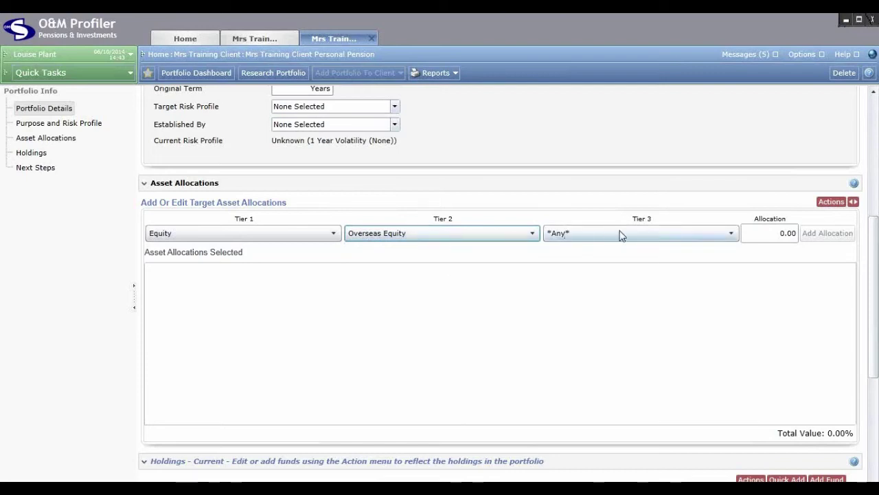
left_click(664, 237)
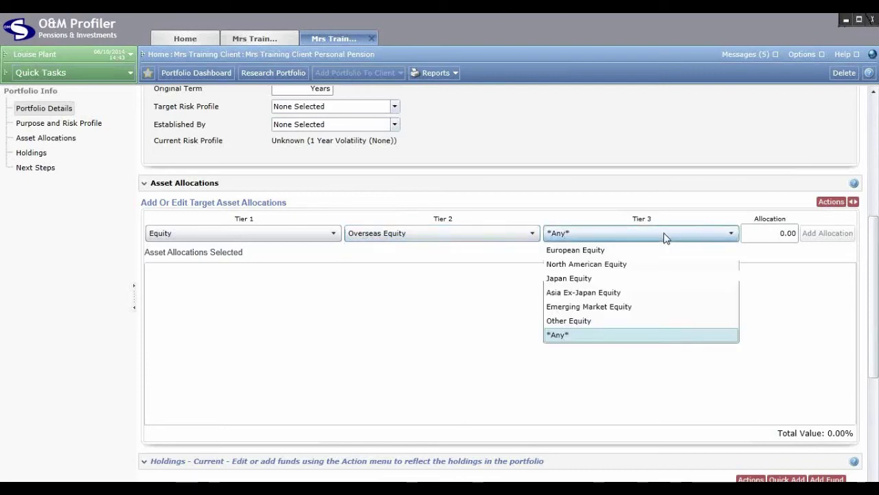
left_click(614, 252)
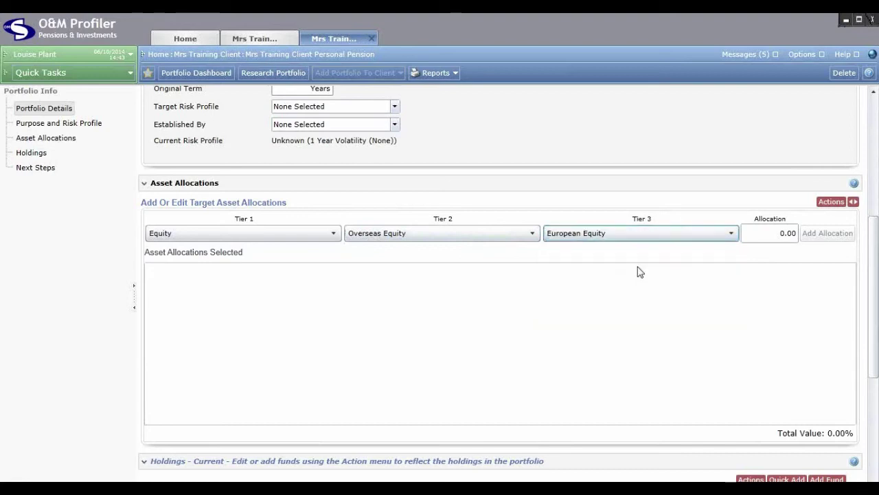
left_click(760, 236)
type("1")
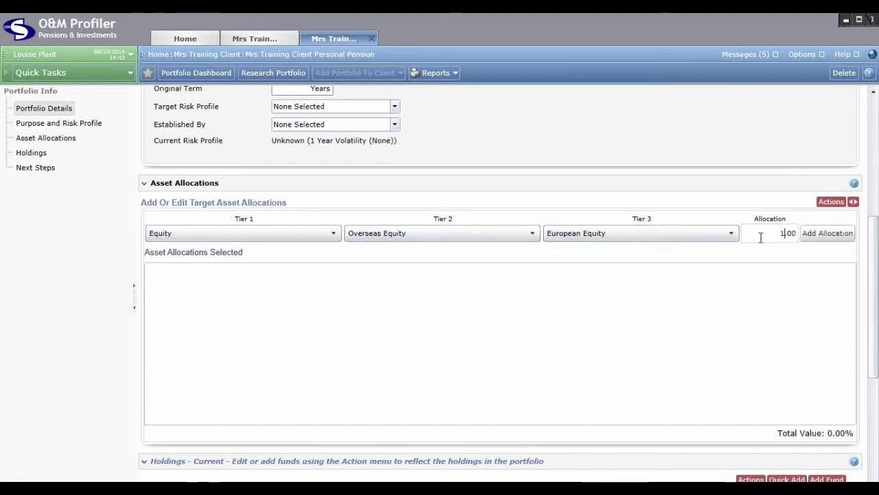
type("5")
left_click(849, 236)
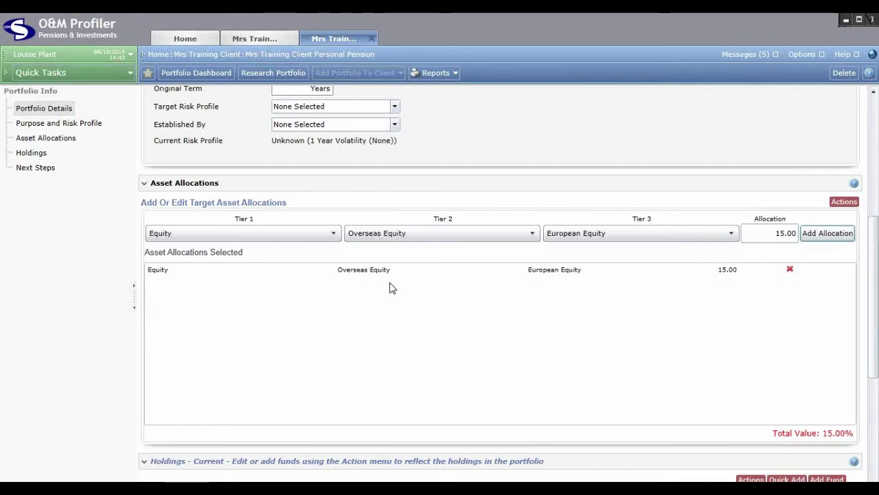
Delete the European Equity entry from the selected asset allocations and confirm the deletion.
left_click(732, 275)
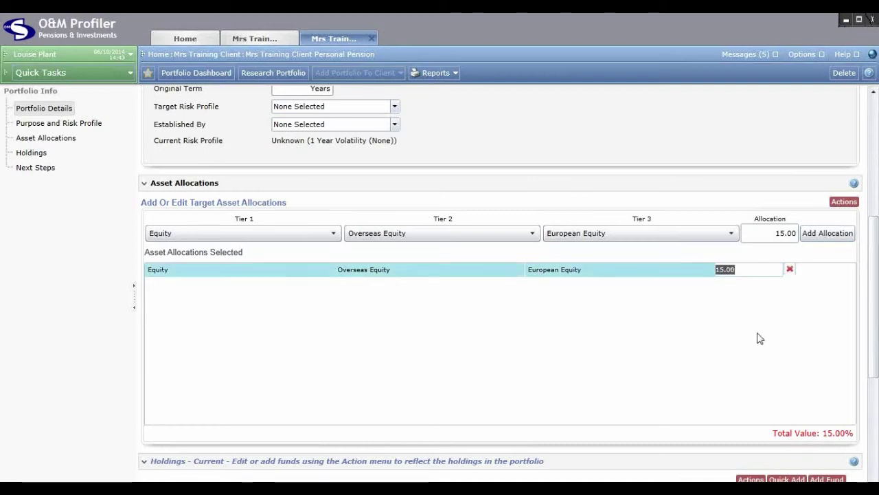
left_click(666, 275)
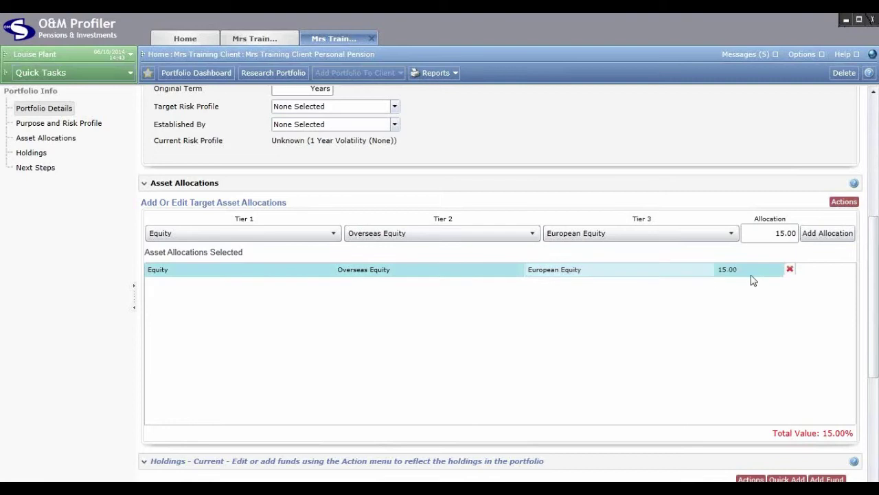
left_click(790, 270)
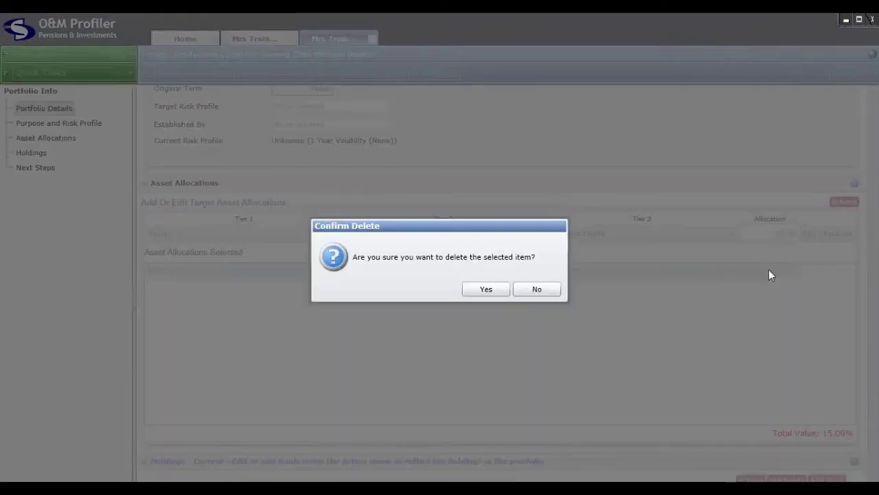
left_click(489, 289)
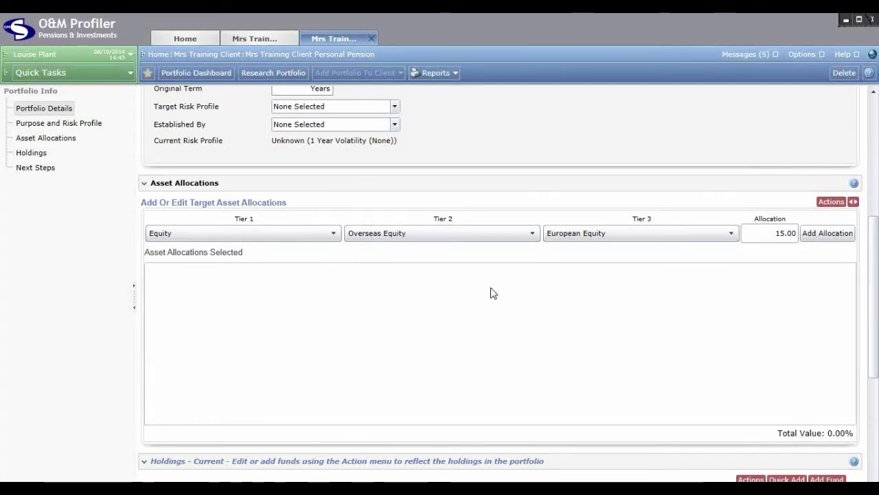
Import the target asset allocations from the Risk Level 2 model portfolio and display them as a chart.
left_click(828, 206)
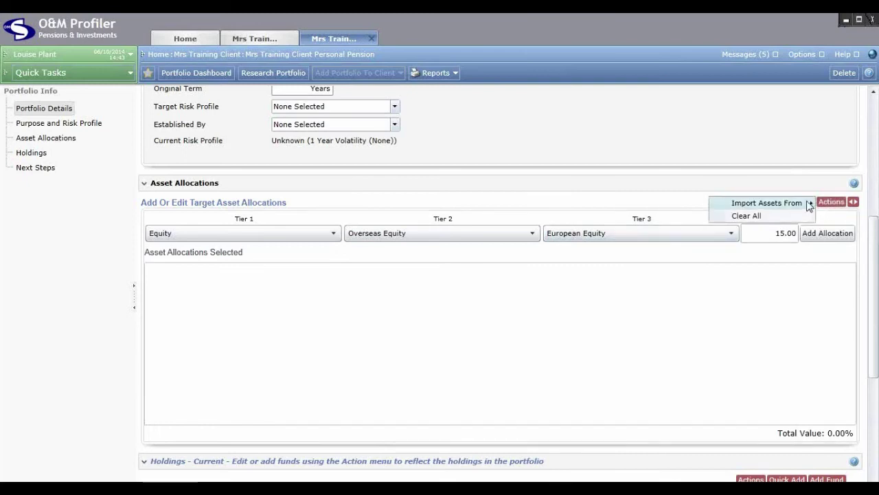
mouse_move(810, 205)
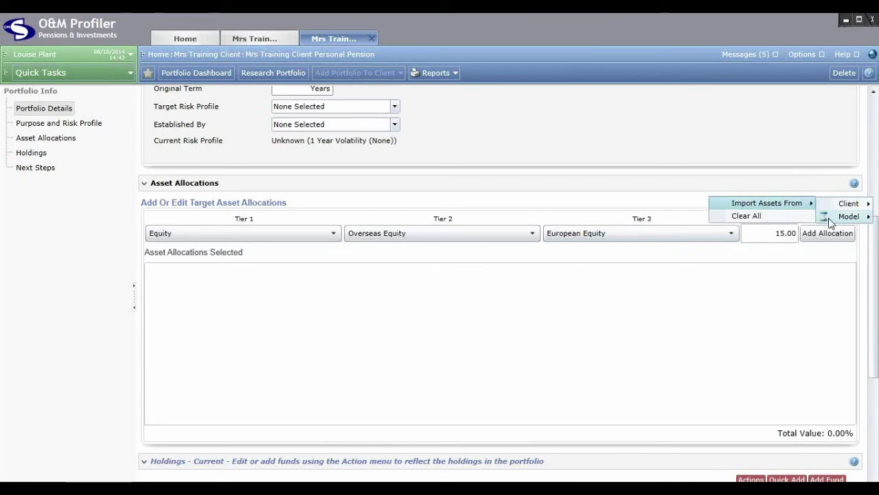
mouse_move(830, 221)
scroll(776, 234, "down", 3)
scroll(775, 237, "down", 2)
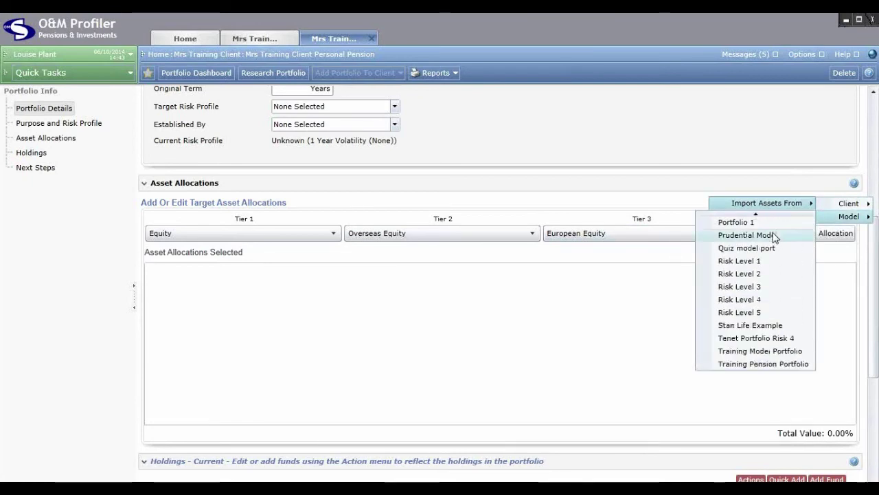
left_click(773, 275)
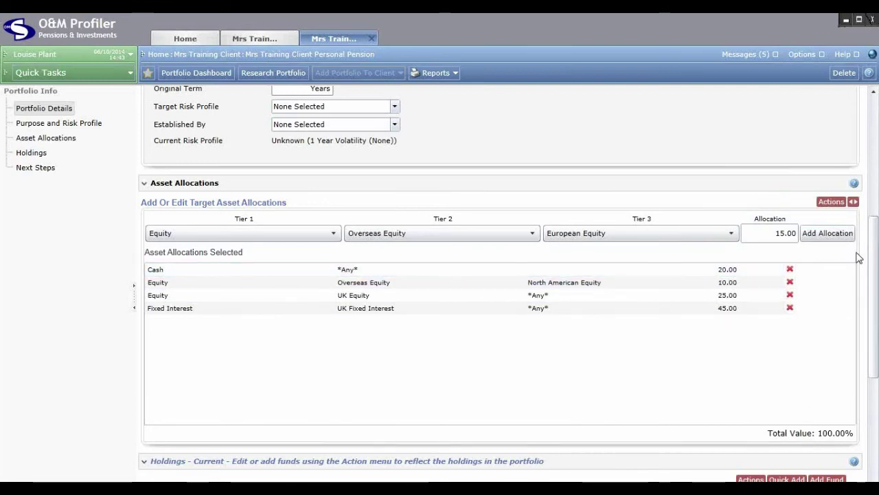
left_click(853, 202)
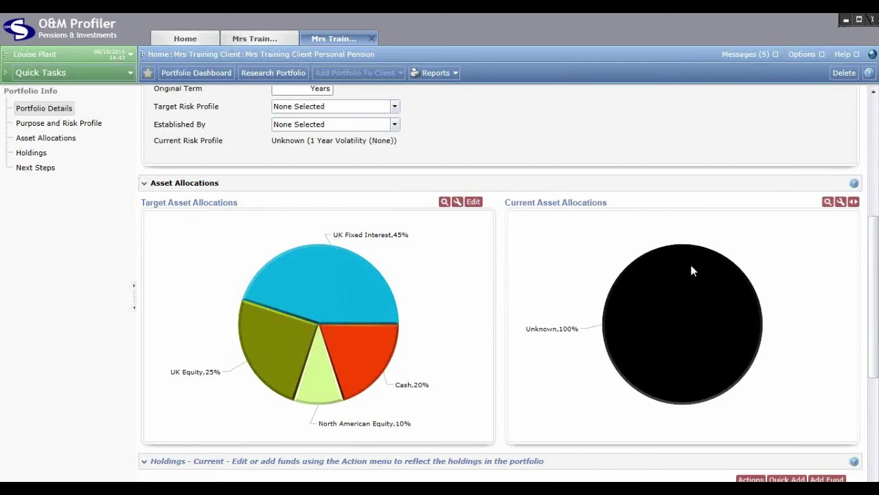
Search for Aviva funds with Quick Add in the current holdings and enter 100000 units for Aviva Corporate Bond 14 Pen.
scroll(876, 266, "down", 3)
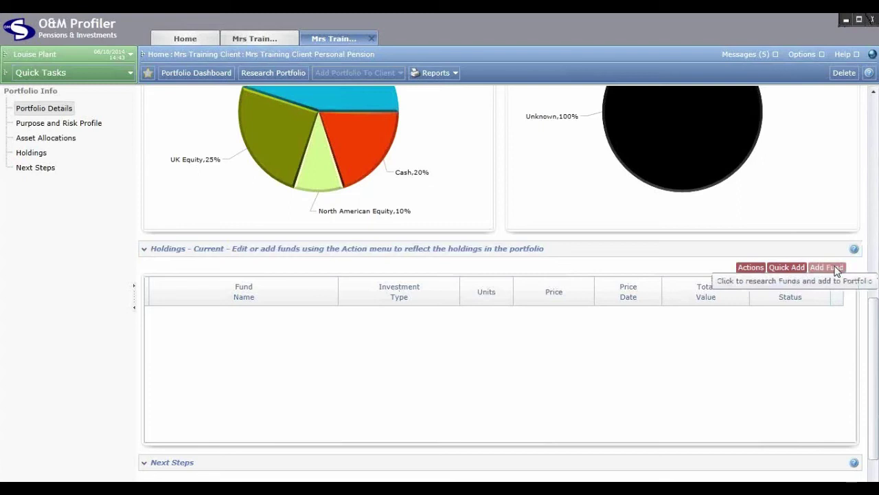
left_click(790, 268)
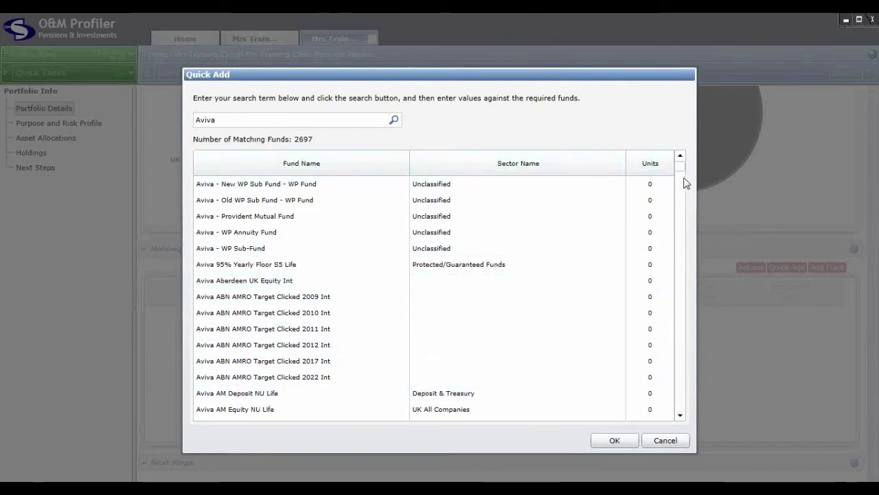
left_click_drag(683, 172, 682, 185)
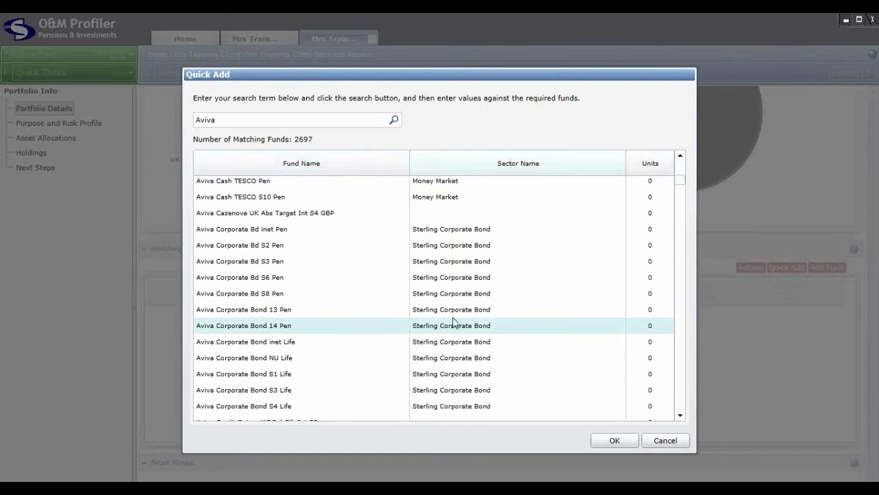
left_click(641, 327)
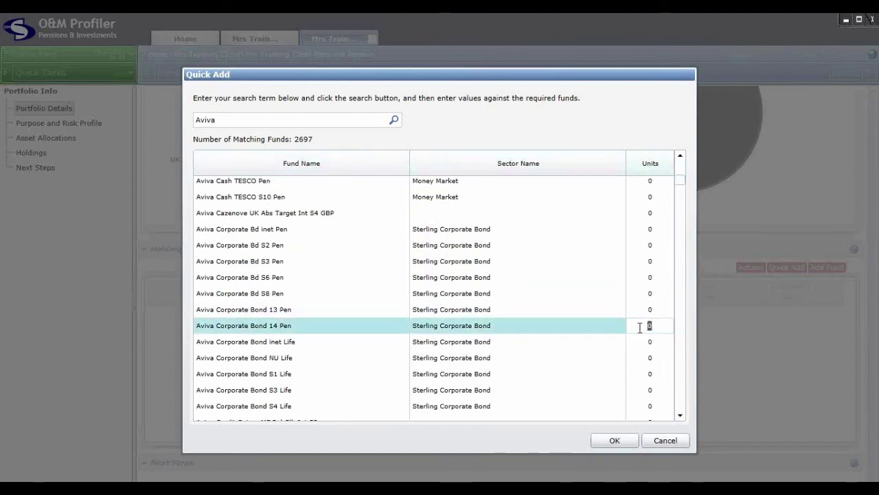
type("100000")
Enter 50000 units for Aviva European Equity 14 Pen and add the chosen funds to the portfolio's holdings.
left_click(680, 385)
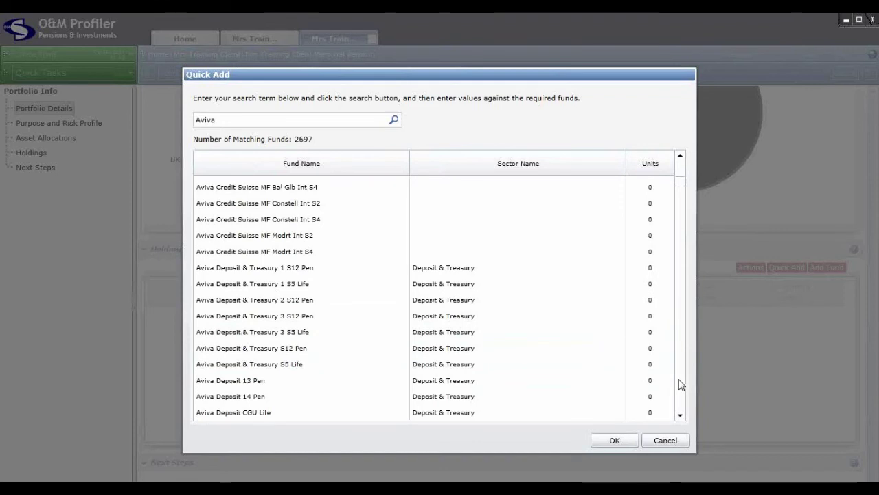
left_click(680, 384)
left_click(680, 384)
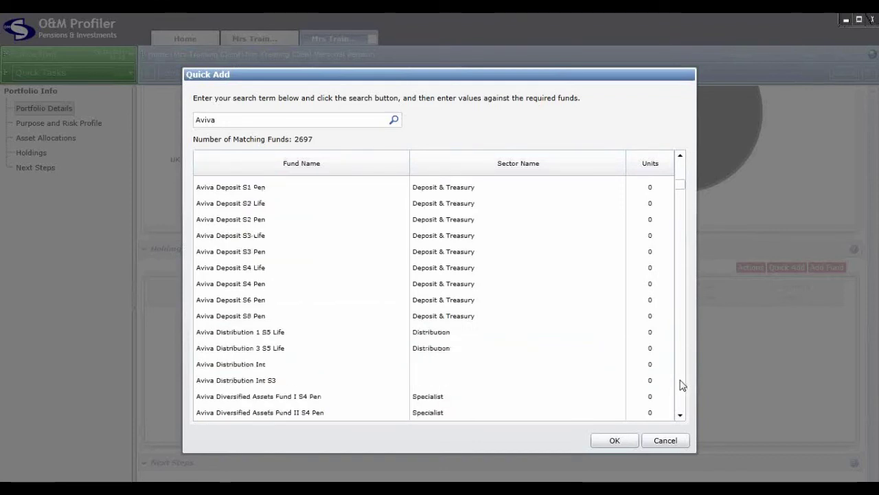
left_click(680, 385)
left_click(681, 384)
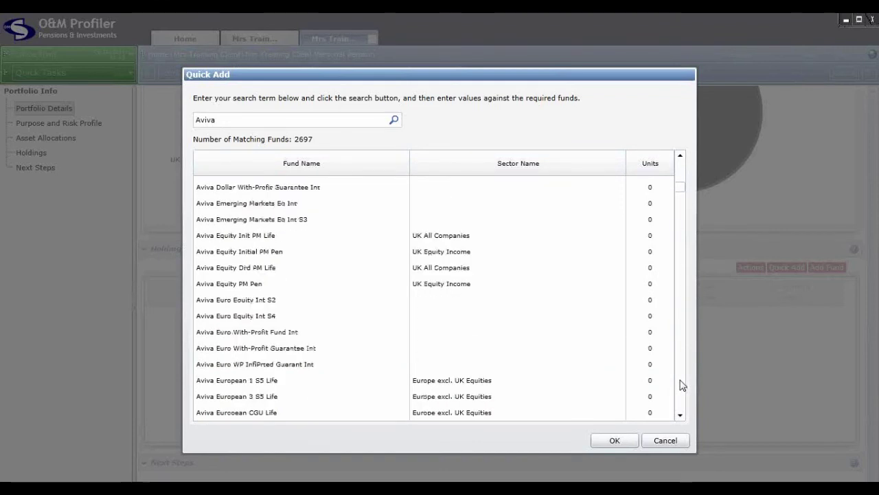
left_click(680, 415)
left_click(680, 415)
left_click(681, 415)
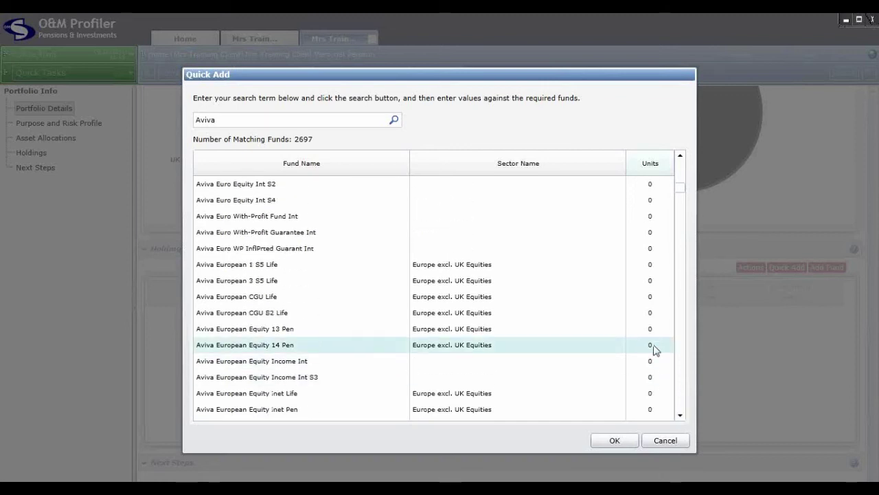
left_click(651, 345)
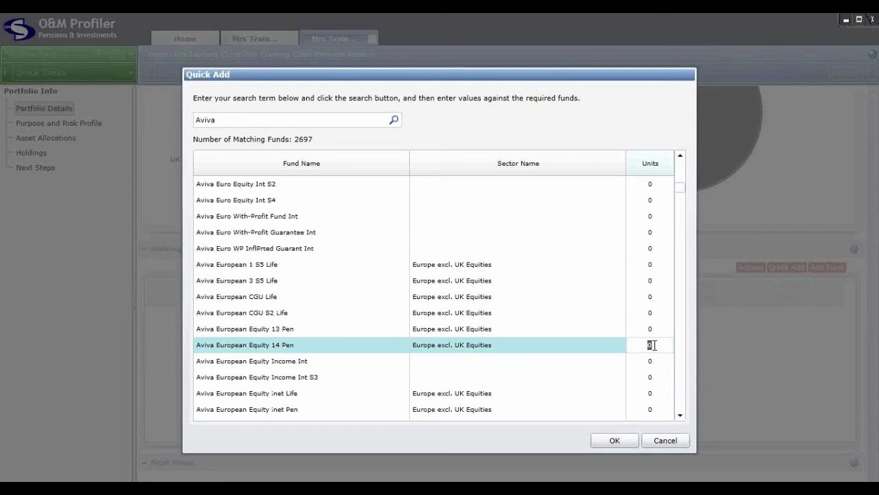
type("50")
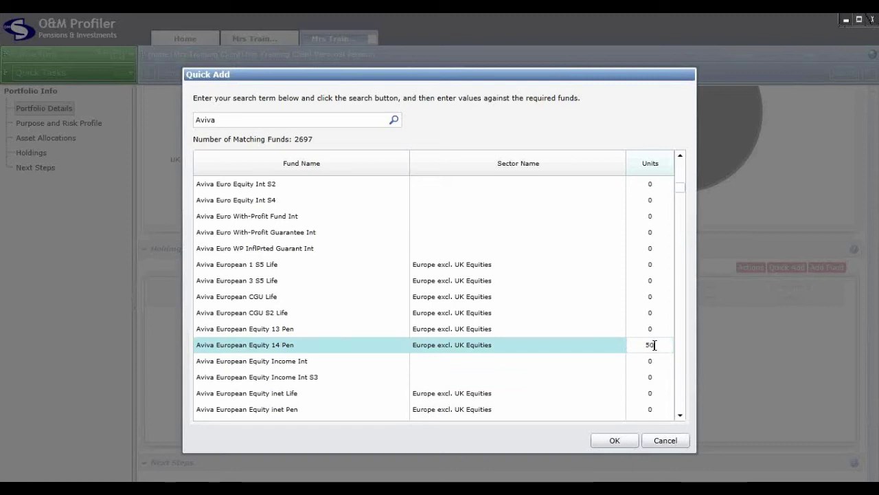
type("00")
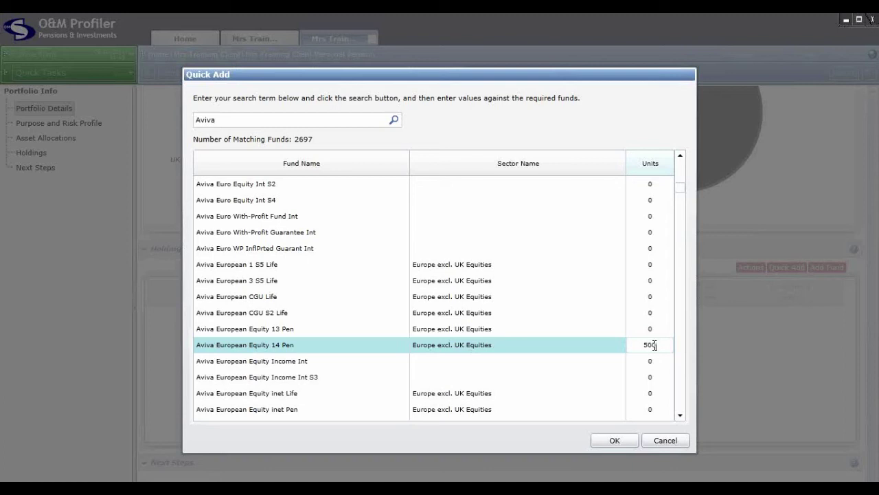
type("0")
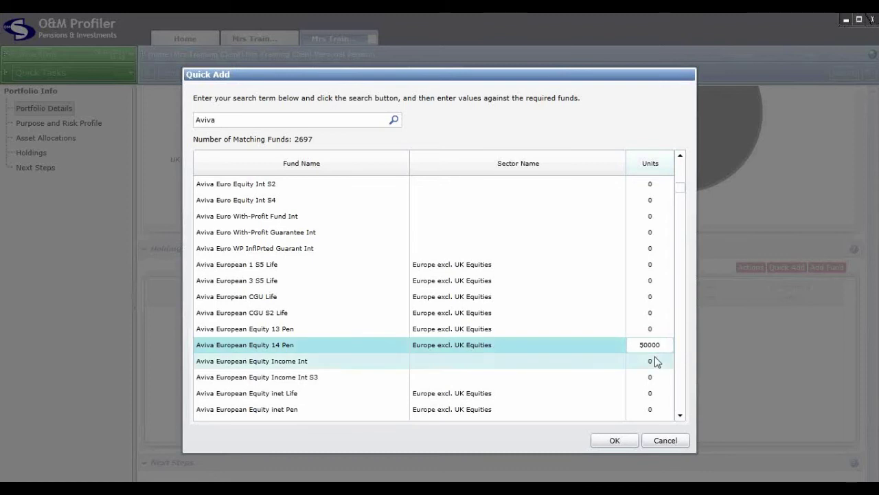
left_click(618, 443)
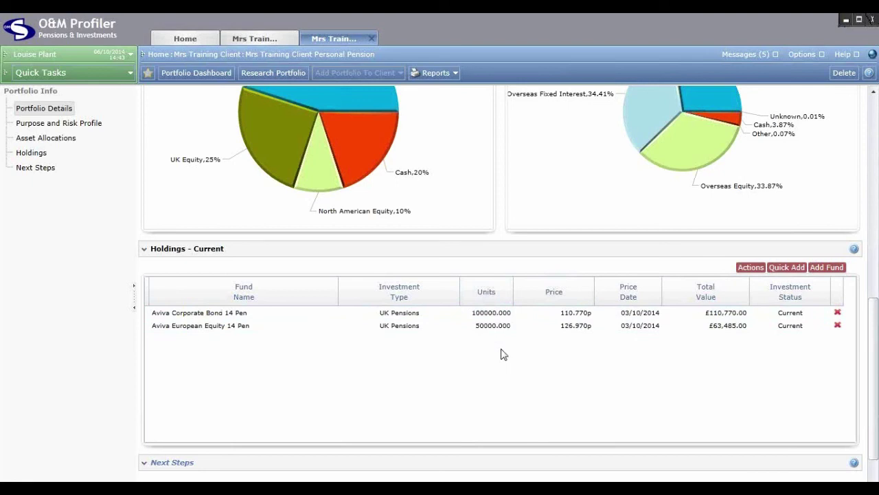
Inspect the Aviva Corporate Bond 14 Pen holding's details and its cash value units calculator without making changes.
double_click(252, 314)
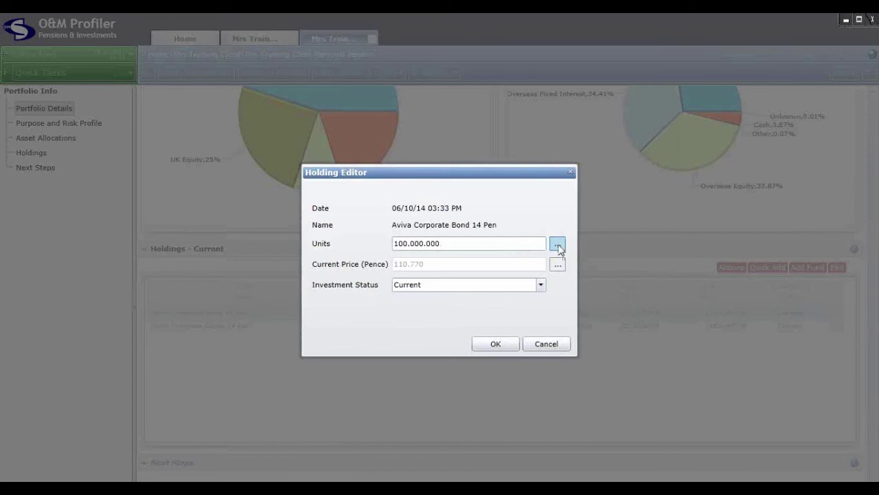
left_click(558, 246)
left_click(471, 229)
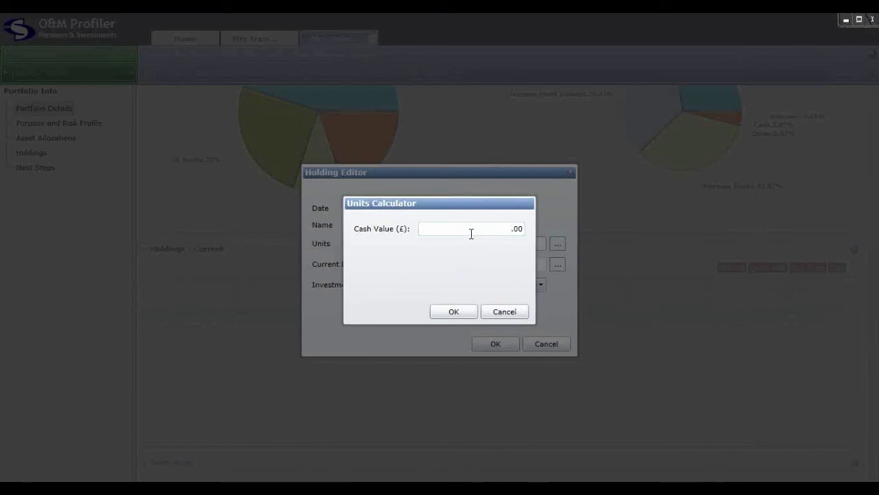
left_click(510, 316)
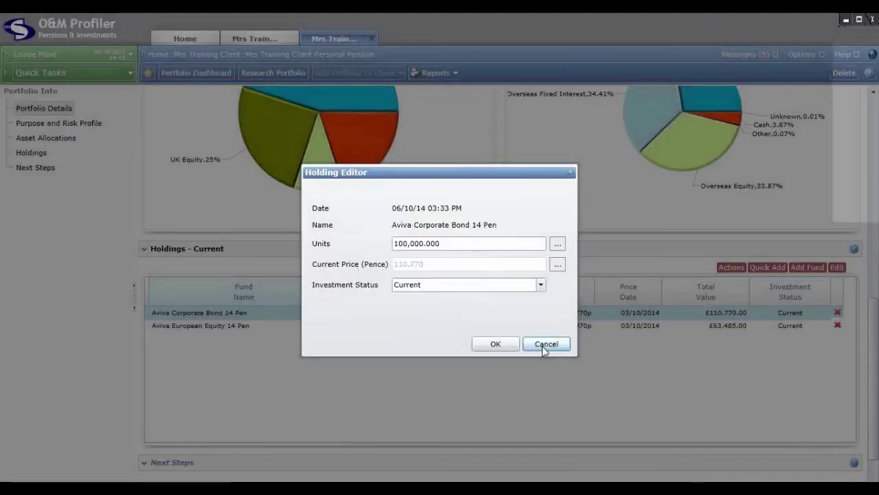
left_click(544, 344)
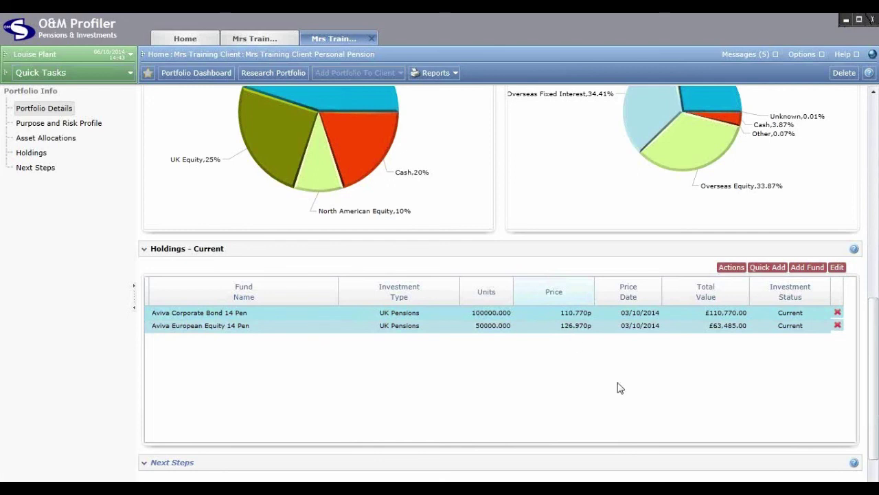
Examine the variance chart between target and current asset allocations, and return to the current allocations chart.
left_click_drag(874, 442, 874, 436)
scroll(874, 436, "up", 3)
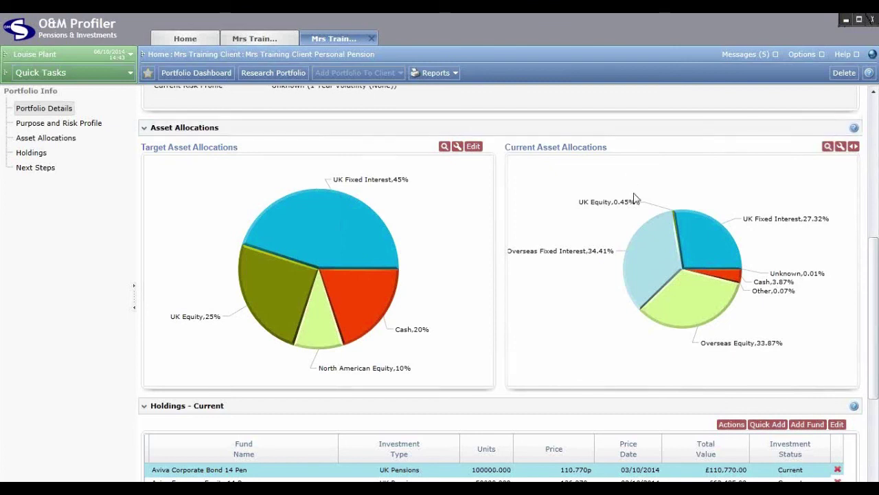
left_click(853, 147)
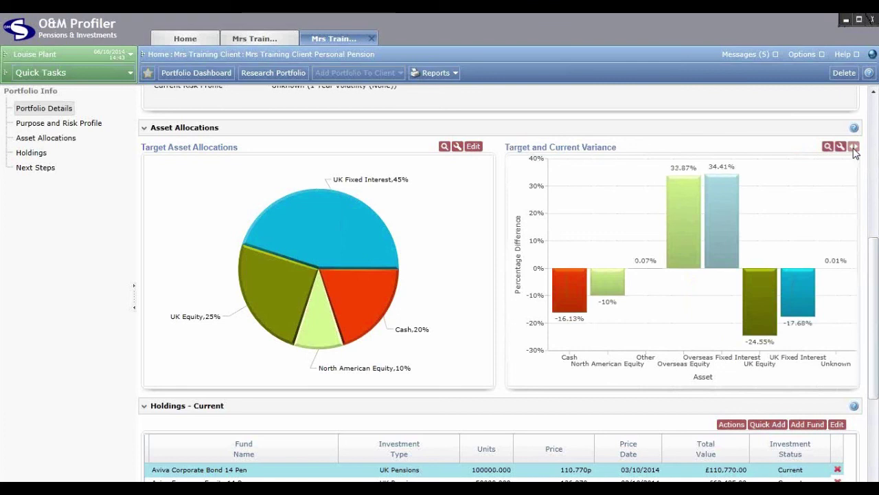
left_click(853, 147)
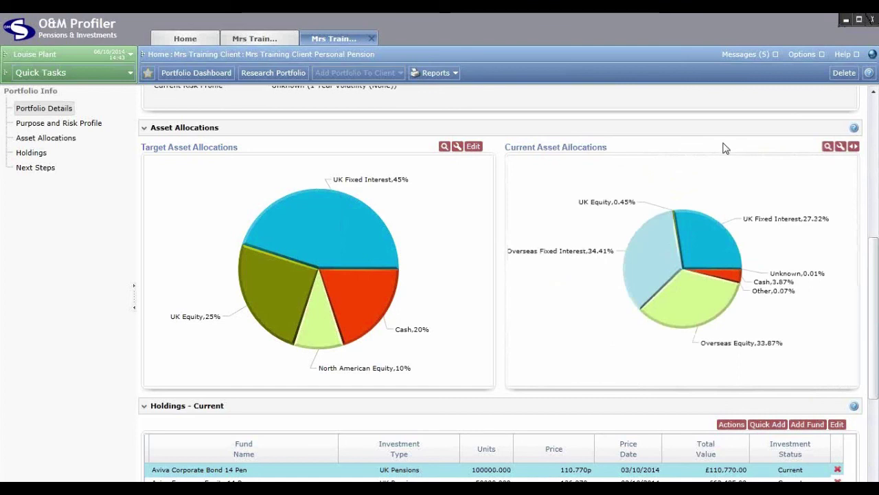
Check the reports available for the portfolio, and close the portfolio to view its entry in the client's current plans.
left_click(438, 72)
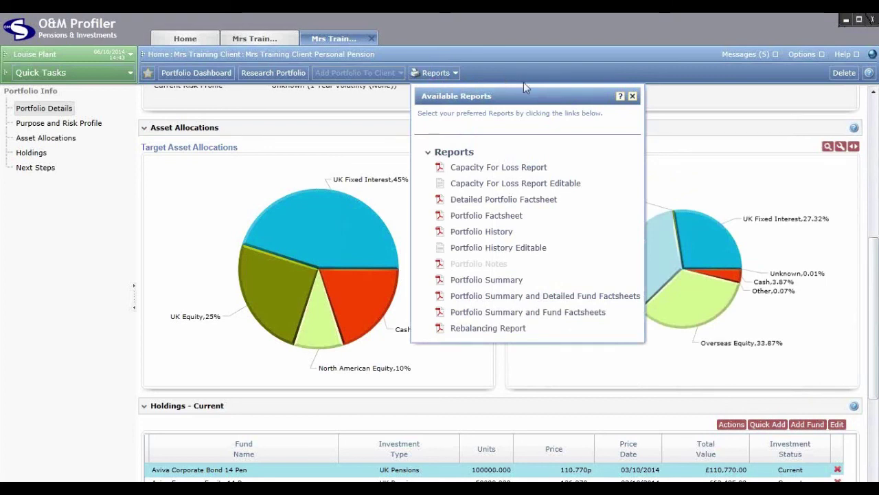
left_click(632, 95)
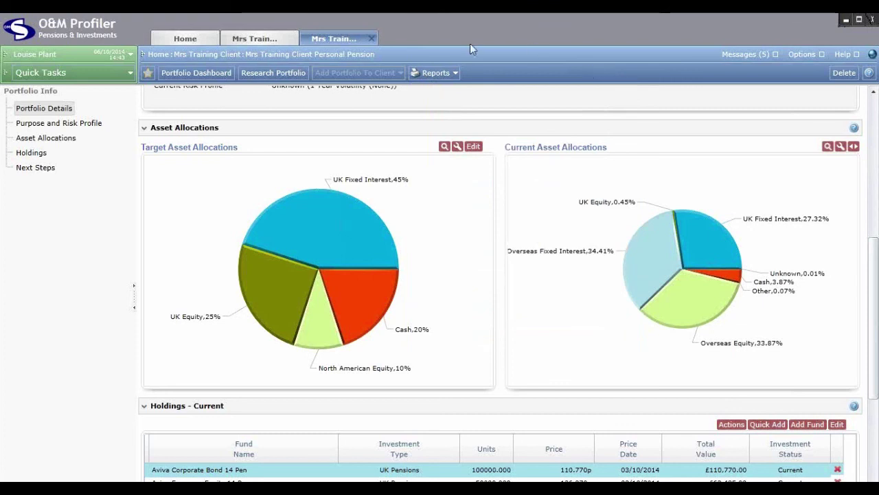
left_click(373, 39)
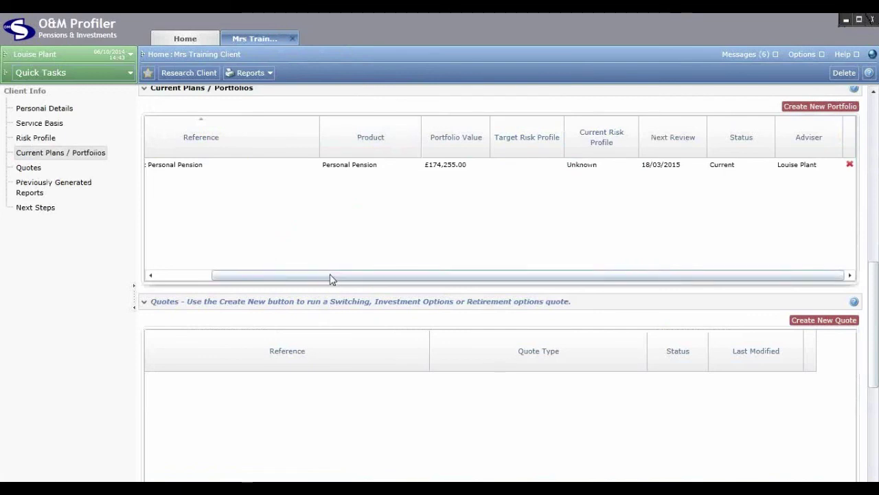
left_click_drag(319, 276, 246, 278)
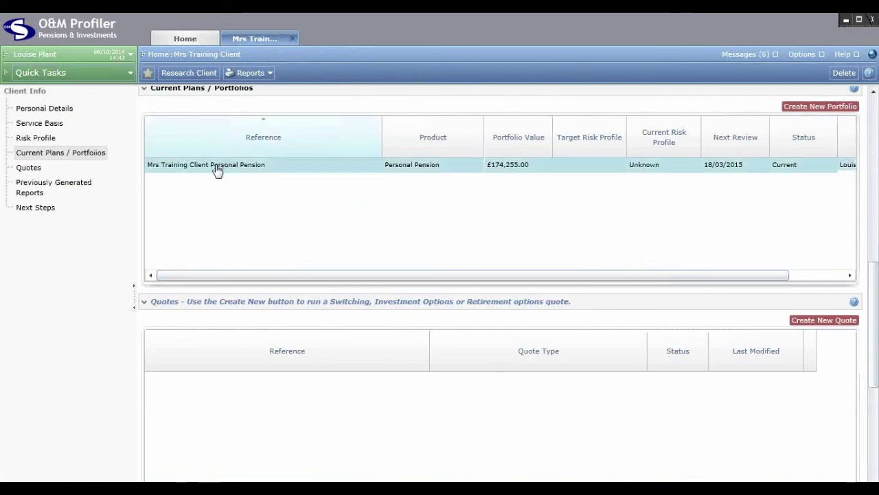